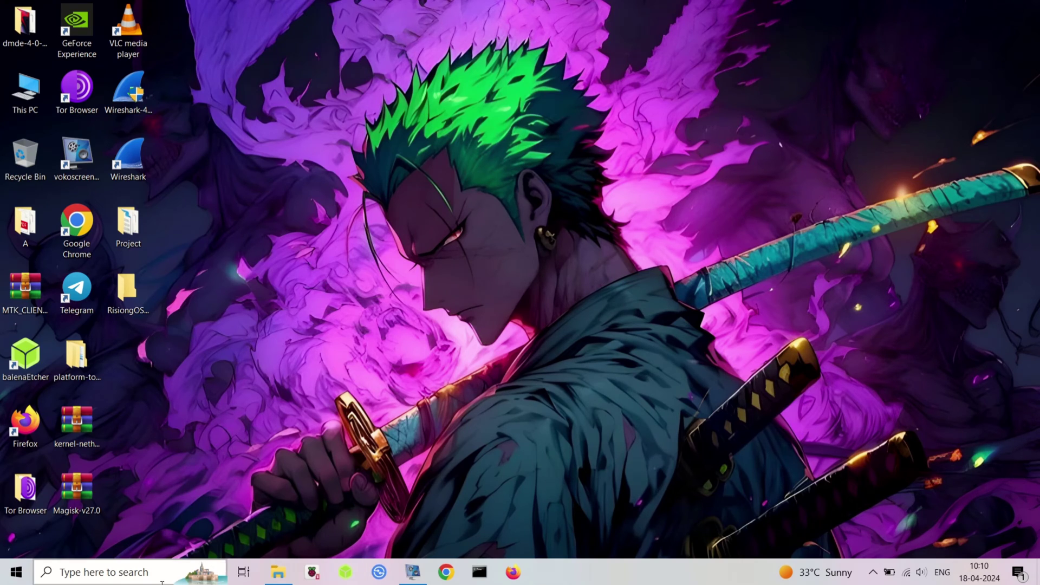
Browse the RisiongOS_1+ folder's RisingOS ZIP, TWRP image and platform-tools folder.
click(280, 573)
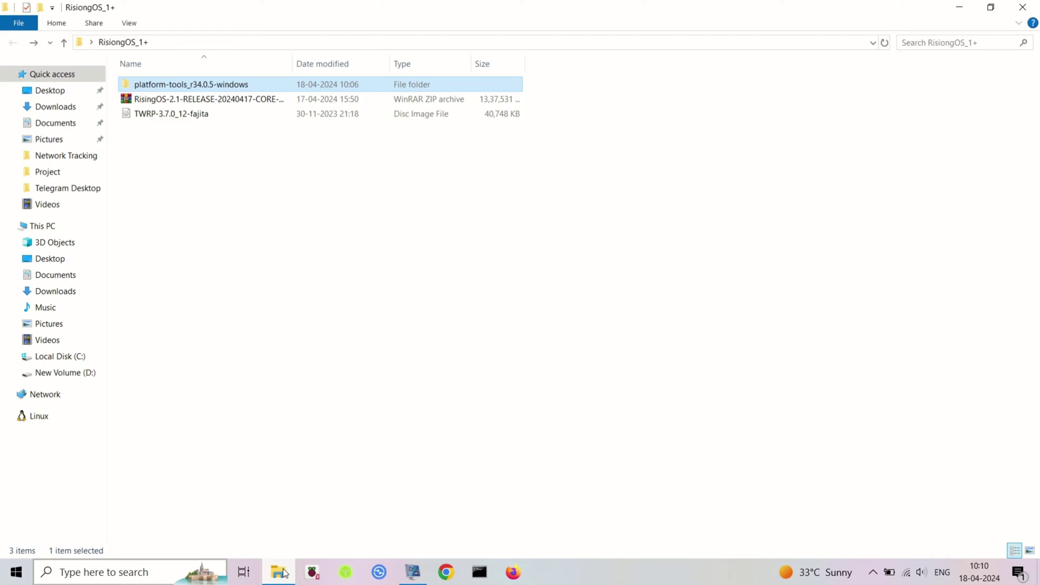
click(453, 214)
click(202, 99)
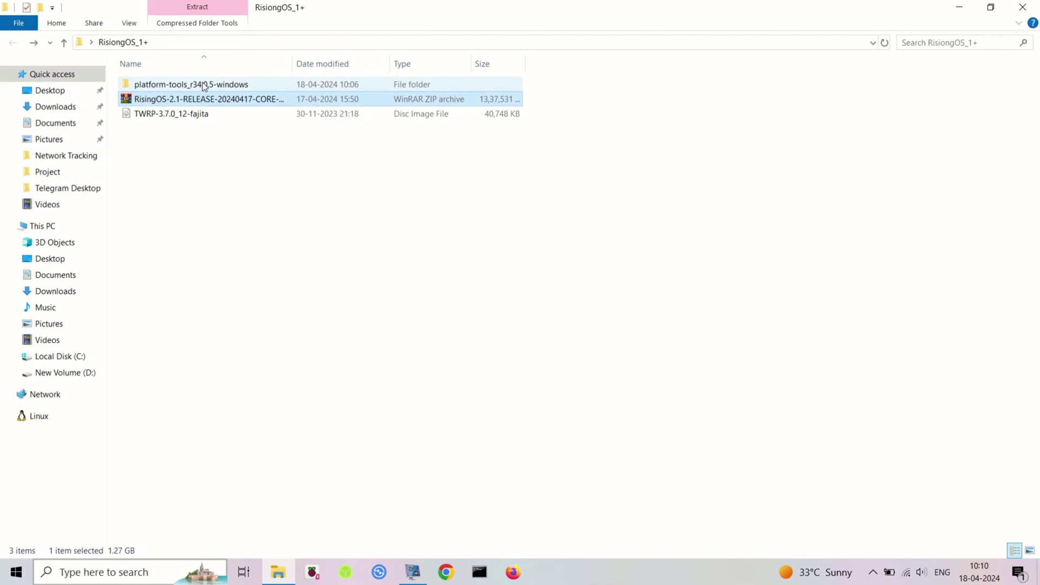
click(199, 113)
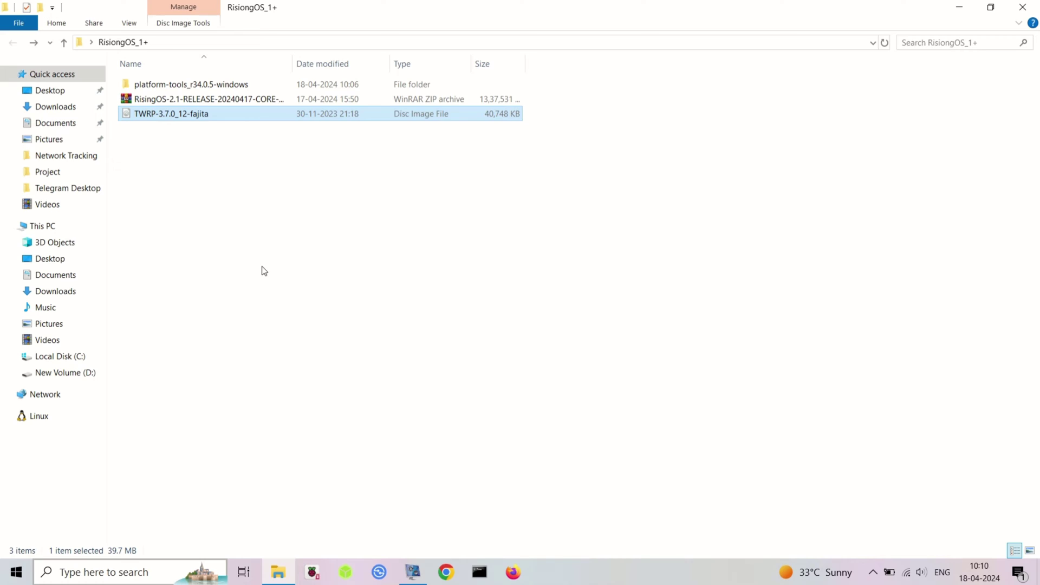
click(261, 266)
click(252, 81)
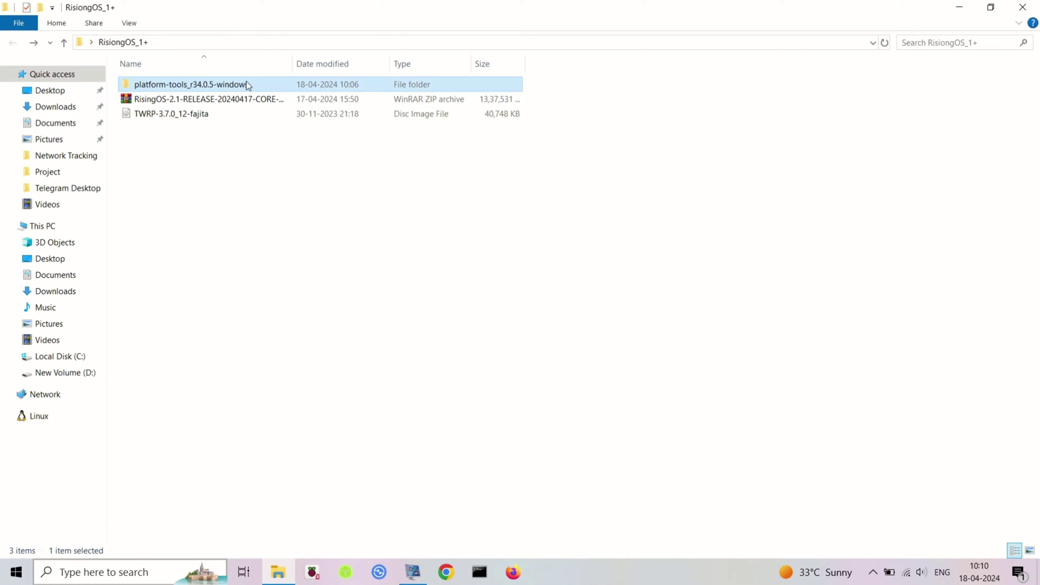
Enter platform-tools_r34.0.5-windows, then the inner platform-tools folder, and clear the address bar.
double_click(246, 81)
double_click(236, 84)
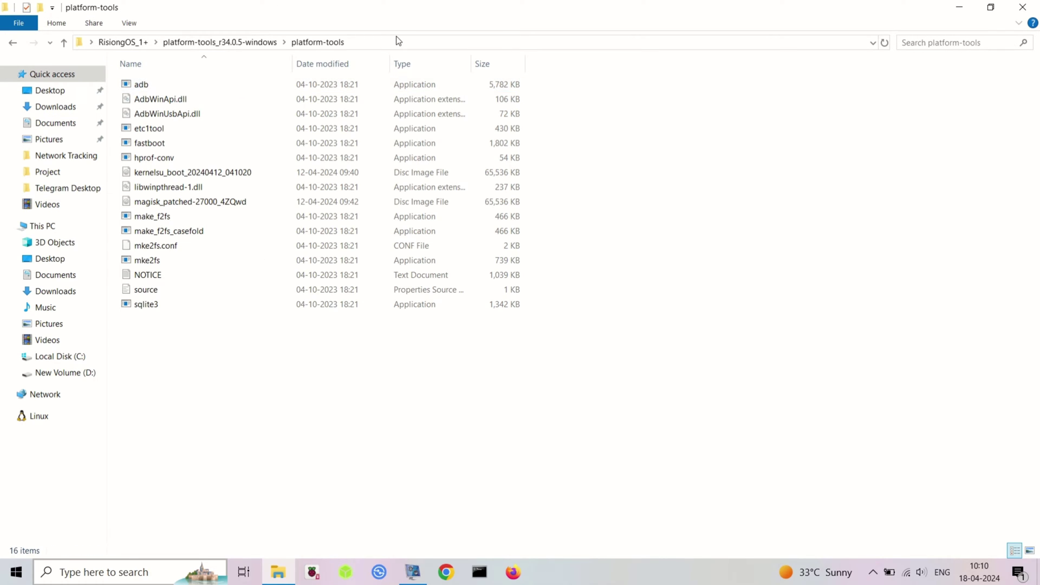
click(397, 41)
key(BackSpace)
text(cmd)
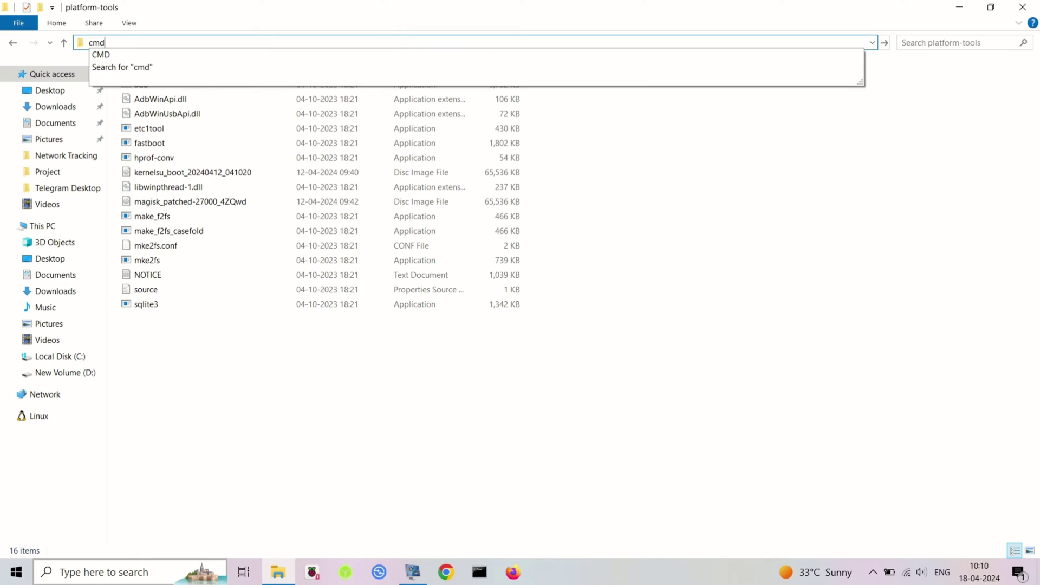
Launch cmd in platform-tools, return Explorer to RisiongOS_1+, and place the console beside it.
key(Return)
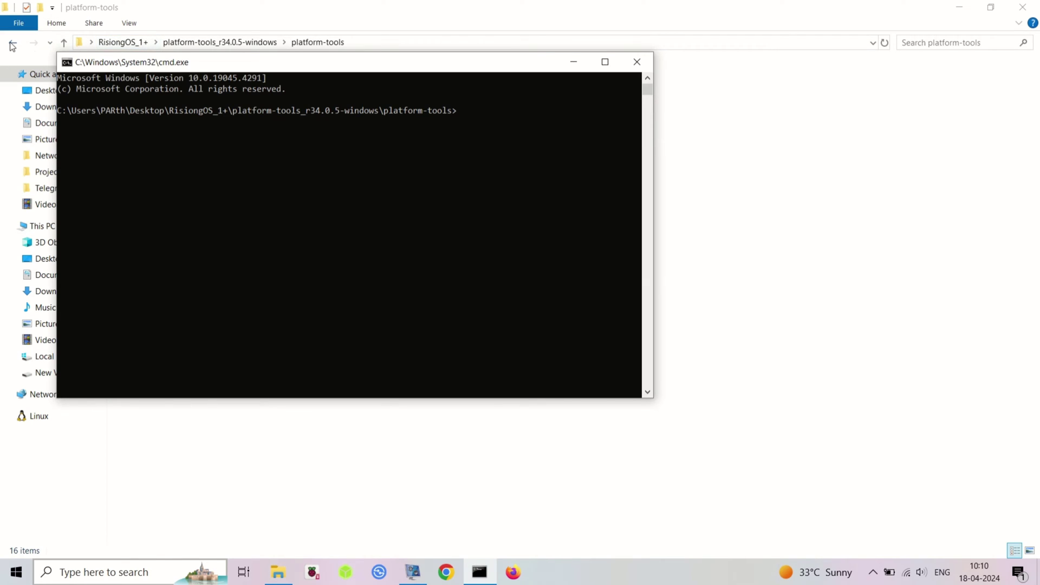
click(12, 43)
click(12, 44)
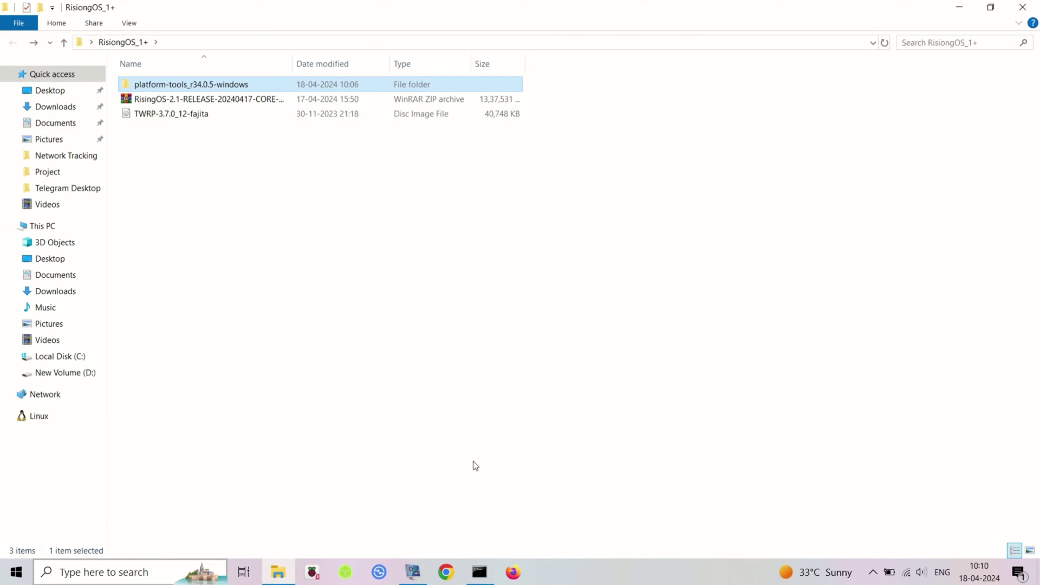
click(486, 573)
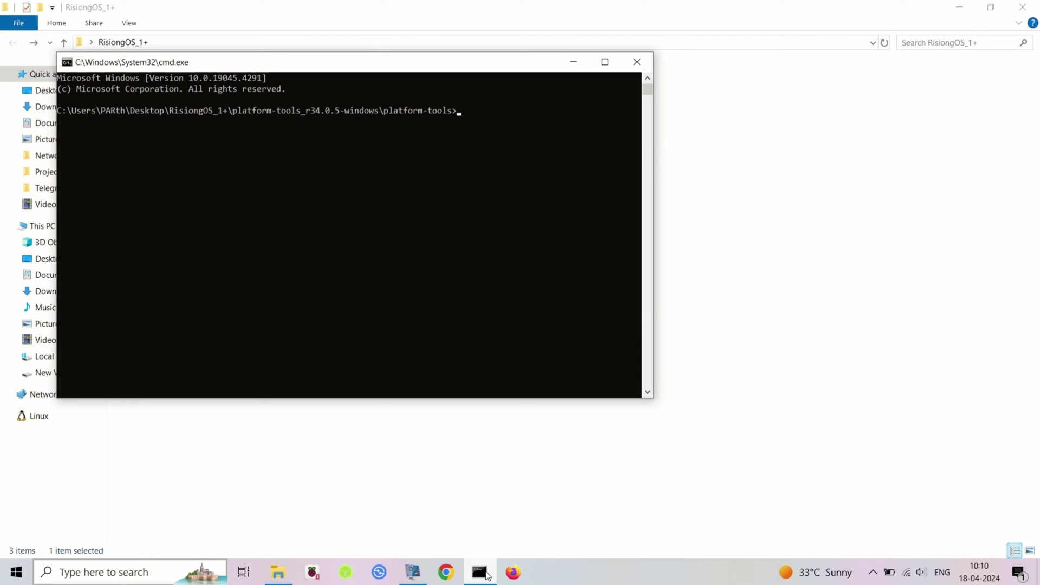
drag(475, 69, 801, 154)
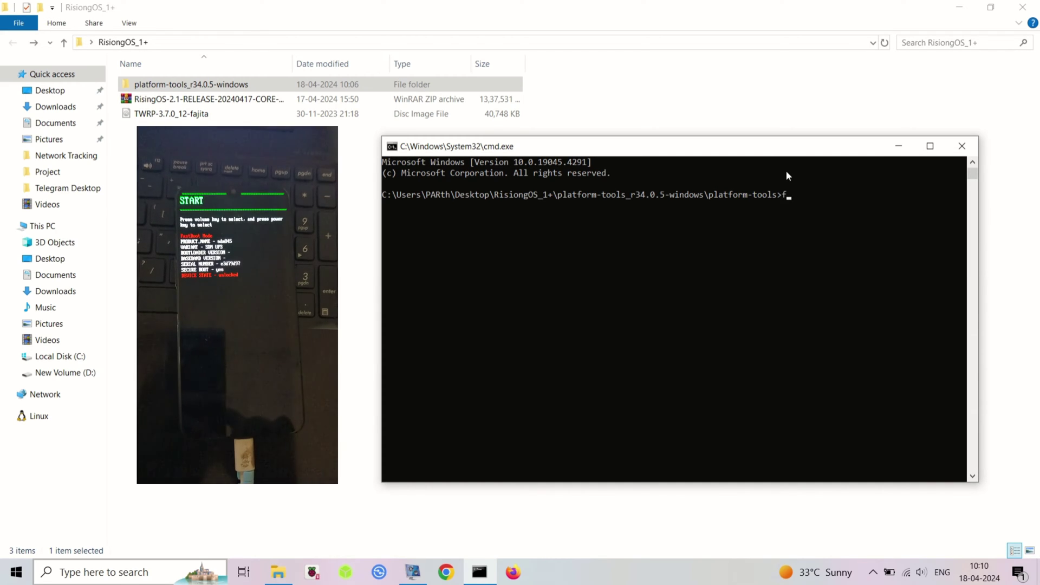
text(fastboot dev)
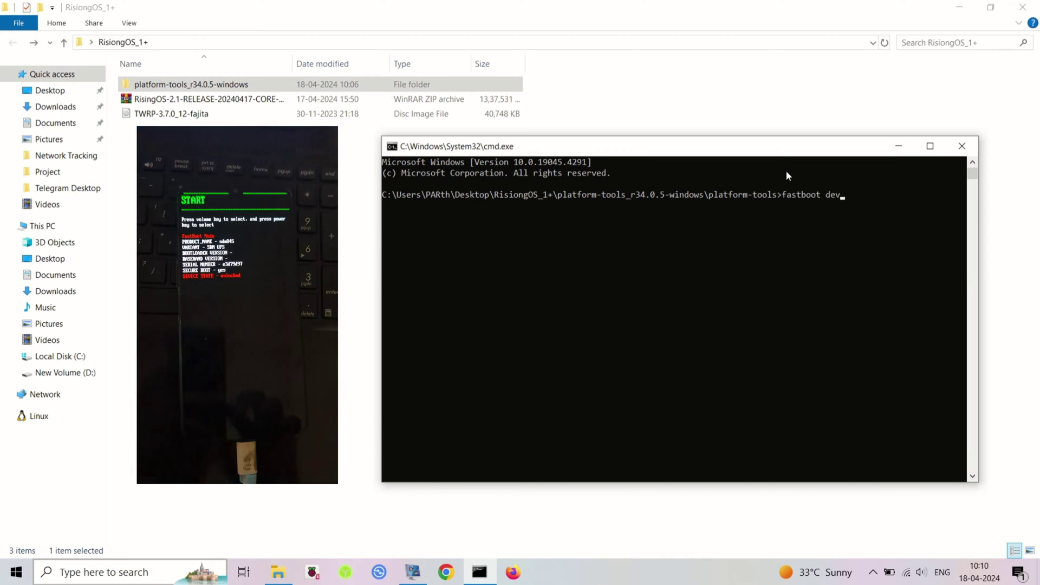
text(ices)
List the phone with fastboot devices, type fastboot boot, and select the TWRP image.
key(Return)
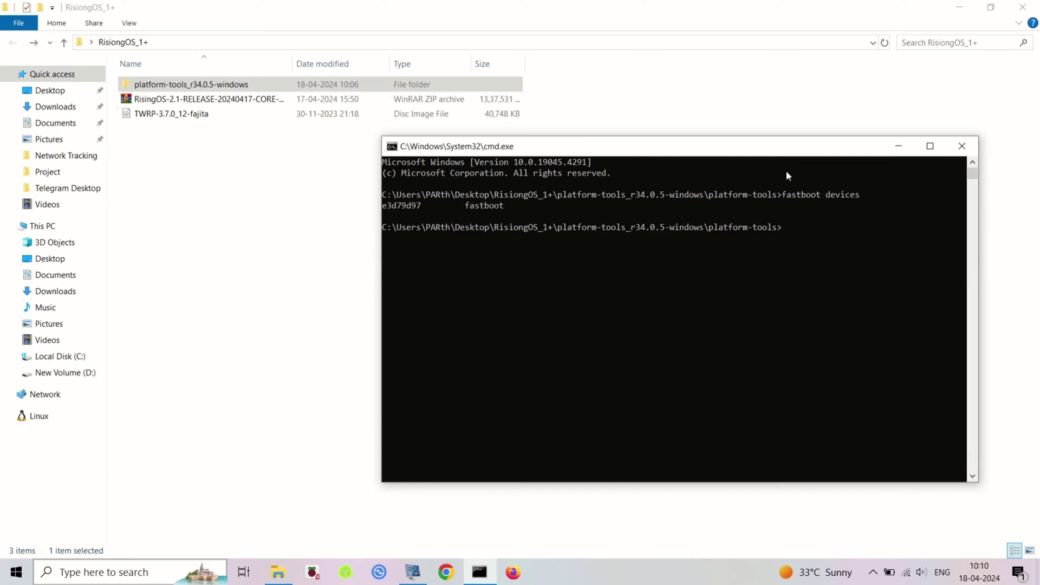
text(fastboot )
text(bp)
key(BackSpace)
text(ooy)
key(BackSpace)
text(t)
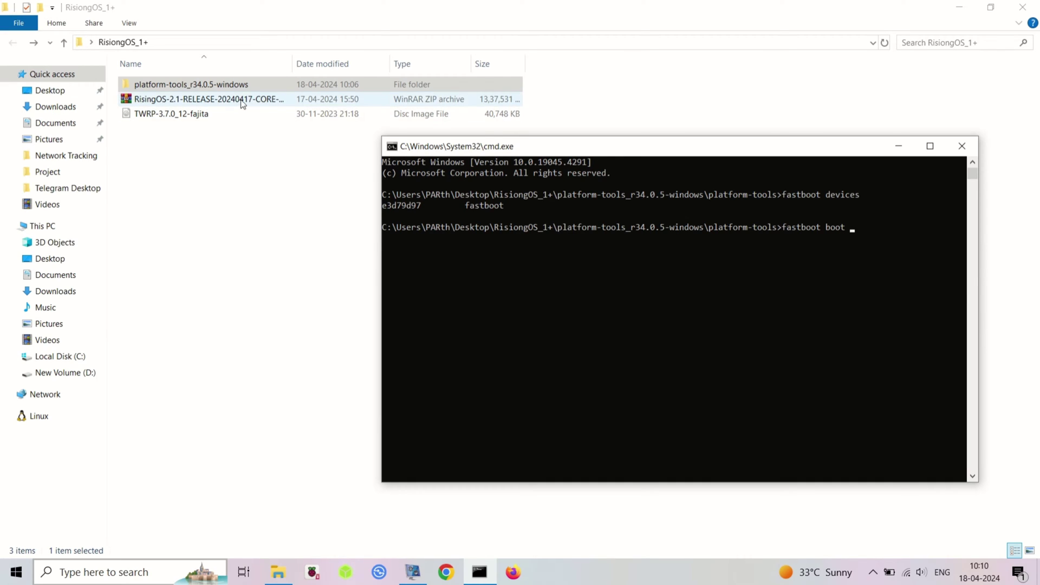
drag(208, 112, 528, 173)
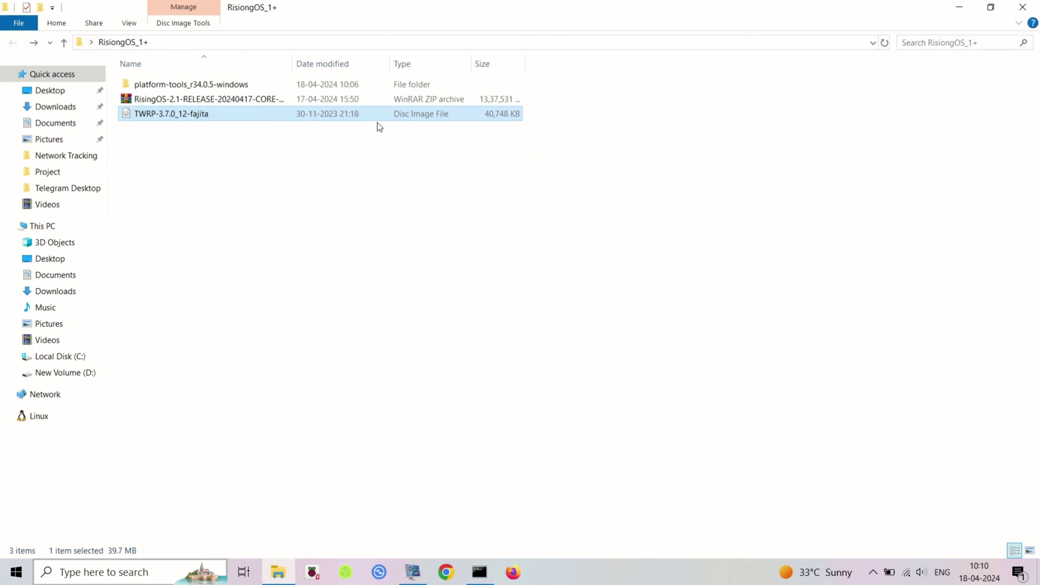
Boot the phone with the TWRP-3.7.0_12-fajita image and close the OnePlus A6013 storage window.
drag(373, 119, 708, 306)
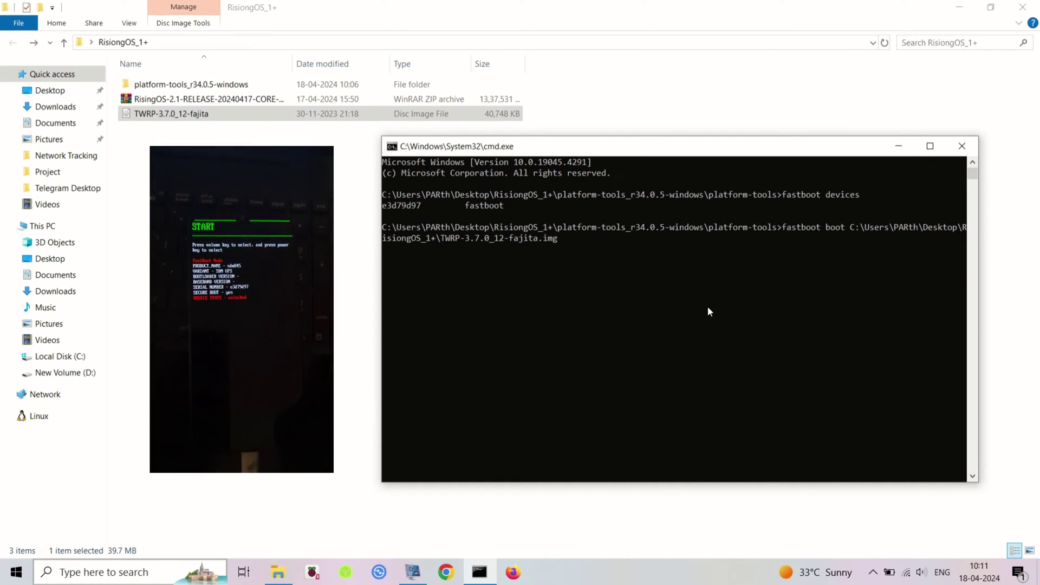
key(Return)
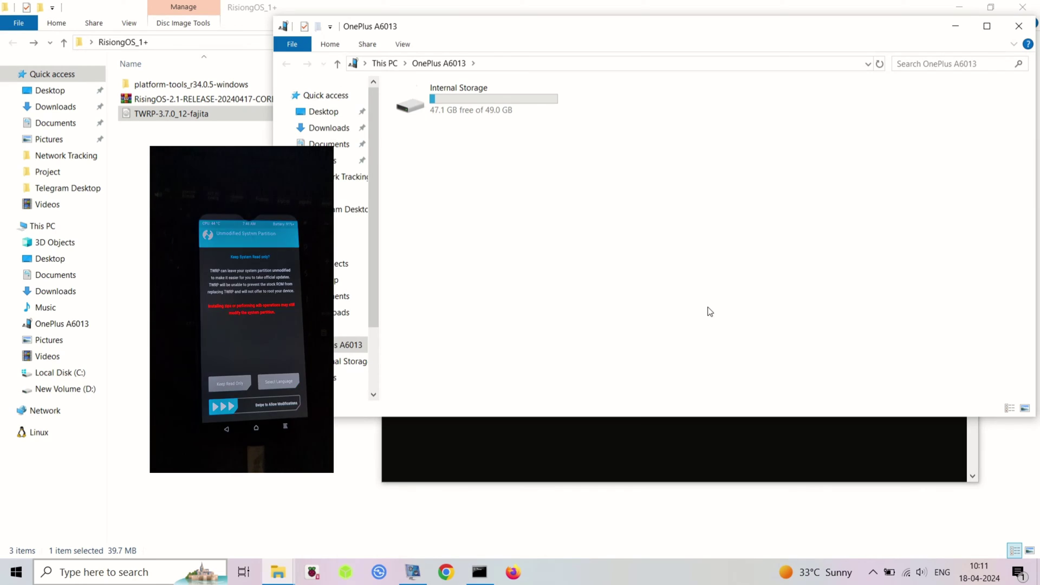
click(1019, 26)
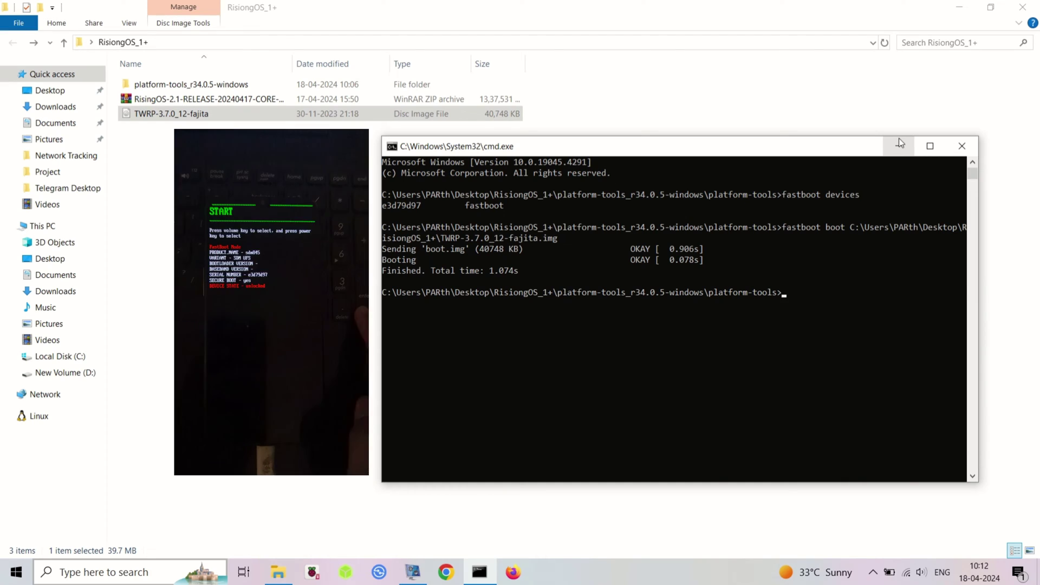
Re-run the previous fastboot boot command for the TWRP image.
key(Up)
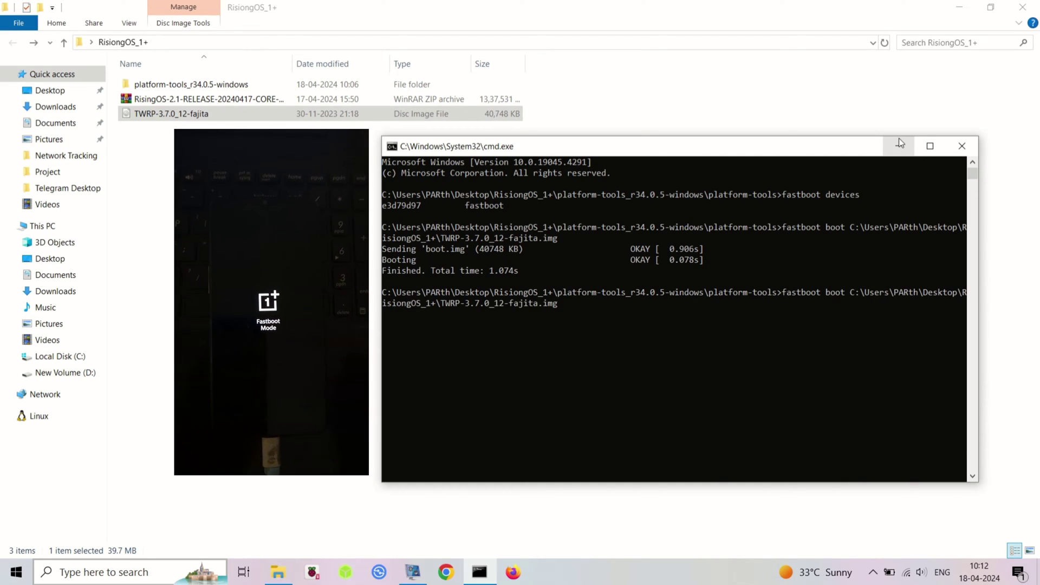
key(Return)
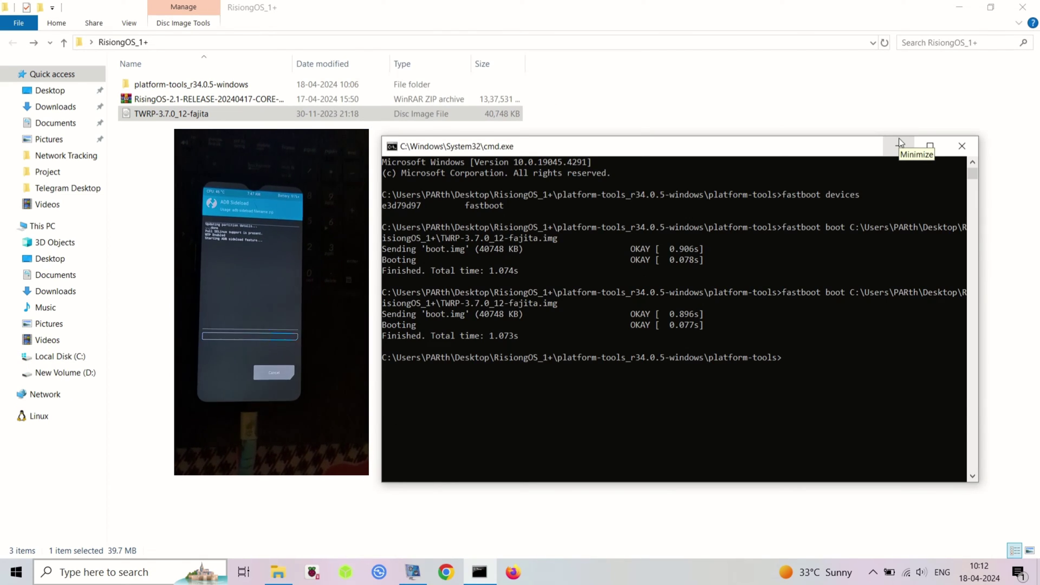
text(adb sideload)
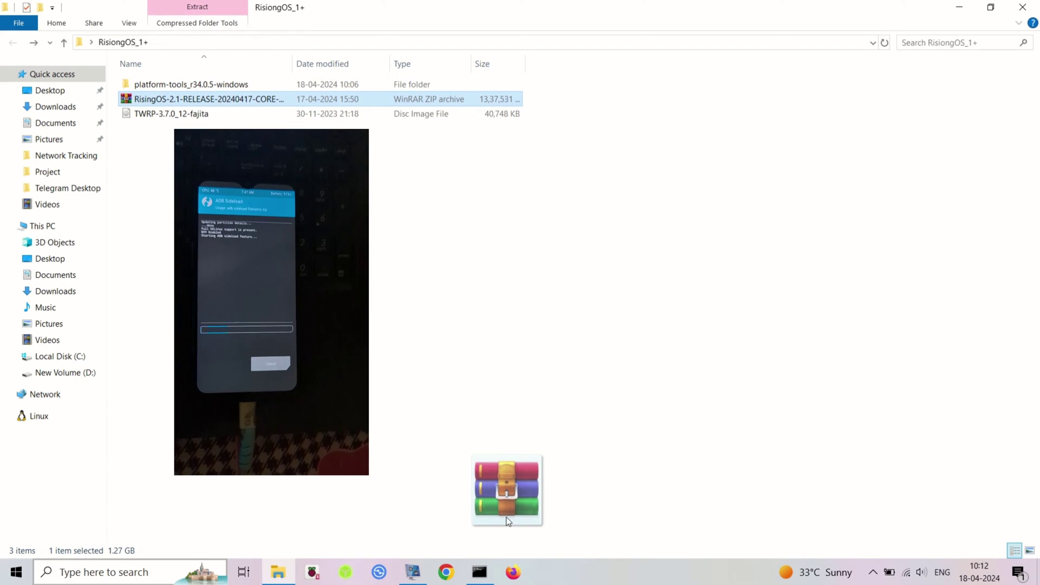
Sideload the RisingOS ZIP onto the phone with adb sideload.
mouse_move(203, 99)
mouse_down()
mouse_move(217, 45)
mouse_move(616, 279)
mouse_up()
key(Return)
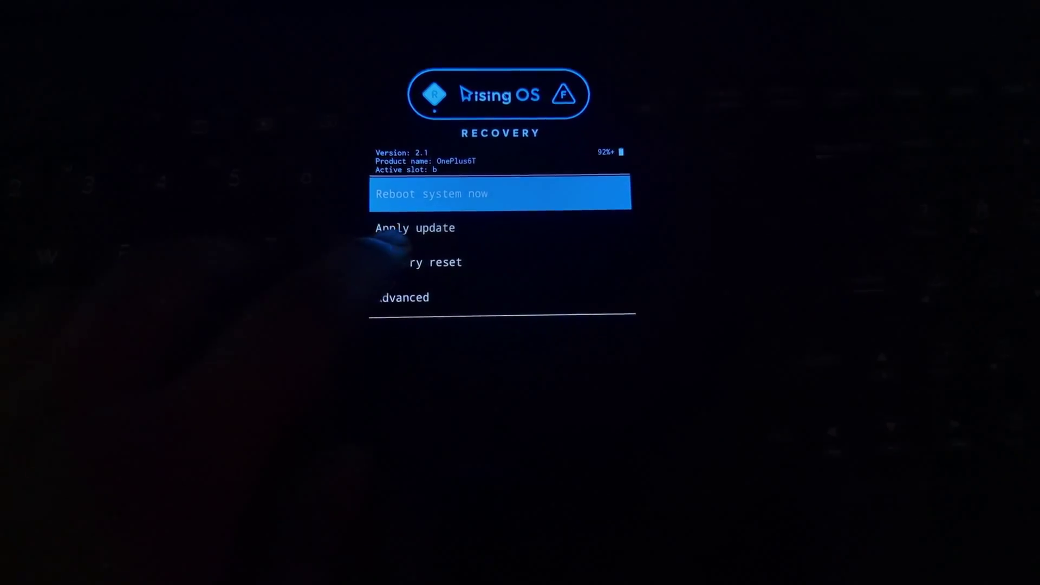
Run Factory reset > Format data/factory reset, then return to the recovery main menu.
click(419, 262)
click(424, 221)
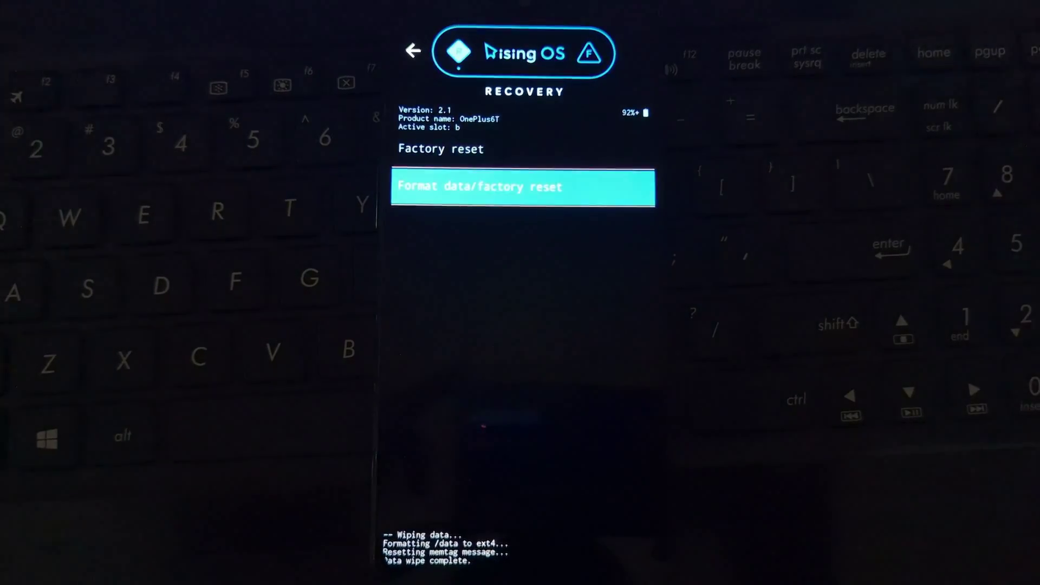
click(413, 51)
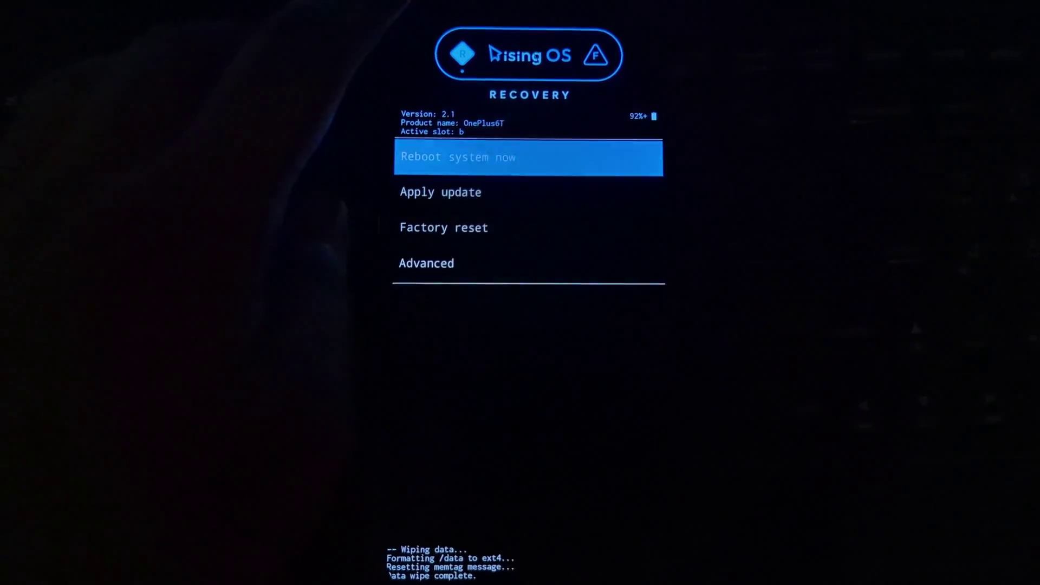